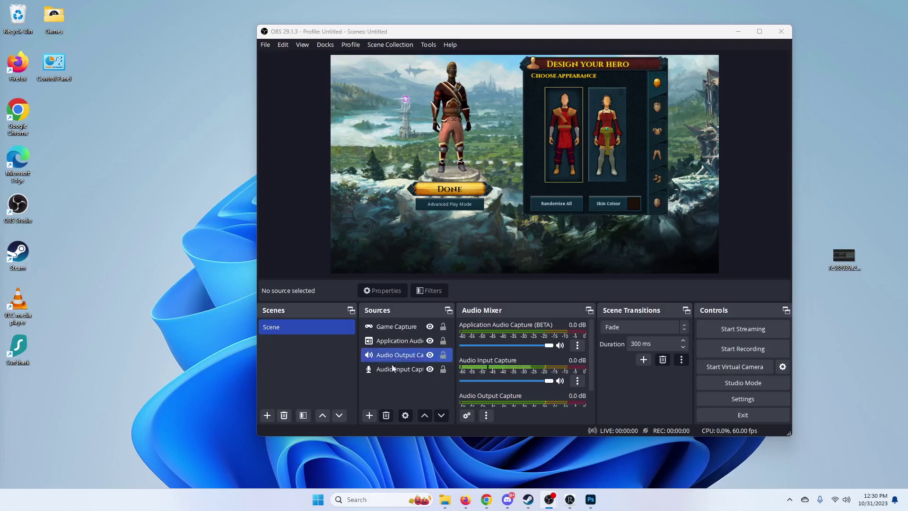
Switch to Photoshop to view the screenshot of the OBS 'Encoding overloaded!' warning
click(590, 499)
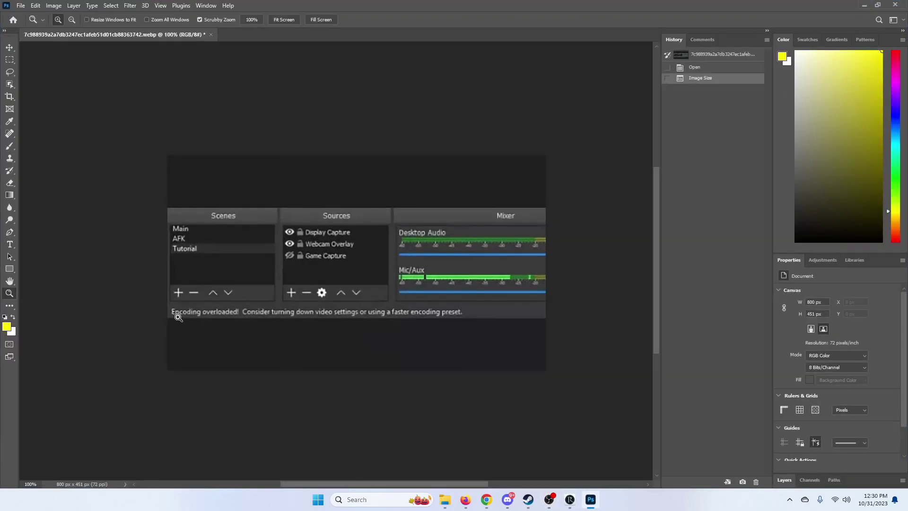
Zoom in and scroll across the 'Encoding overloaded' warning text, then minimize Photoshop
click(196, 313)
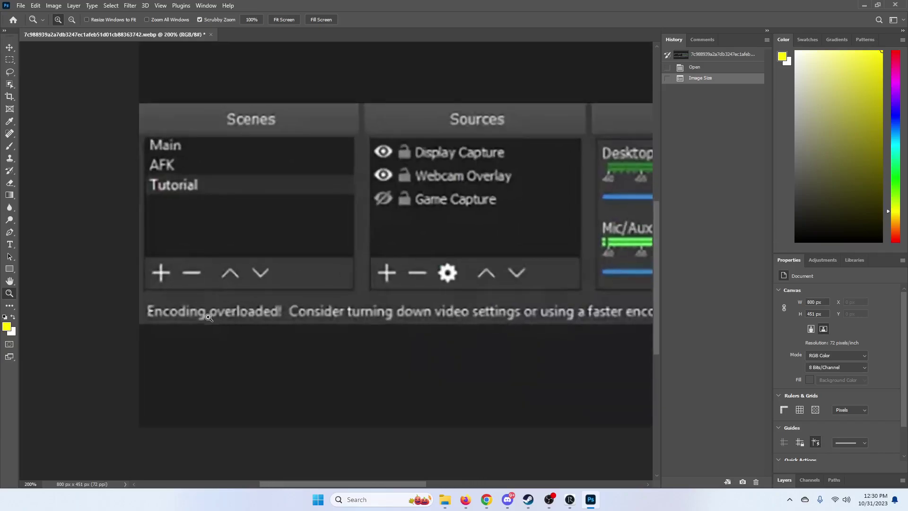
scroll(301, 478, right, 5)
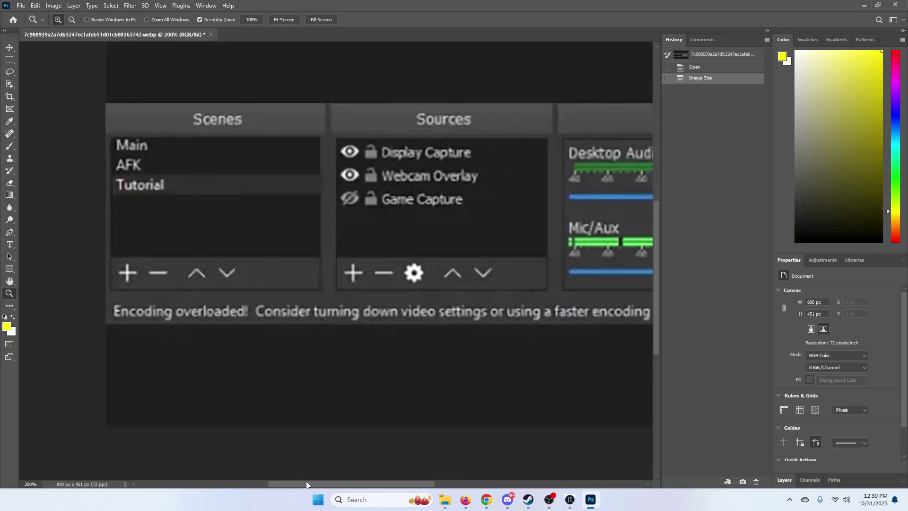
scroll(326, 477, right, 5)
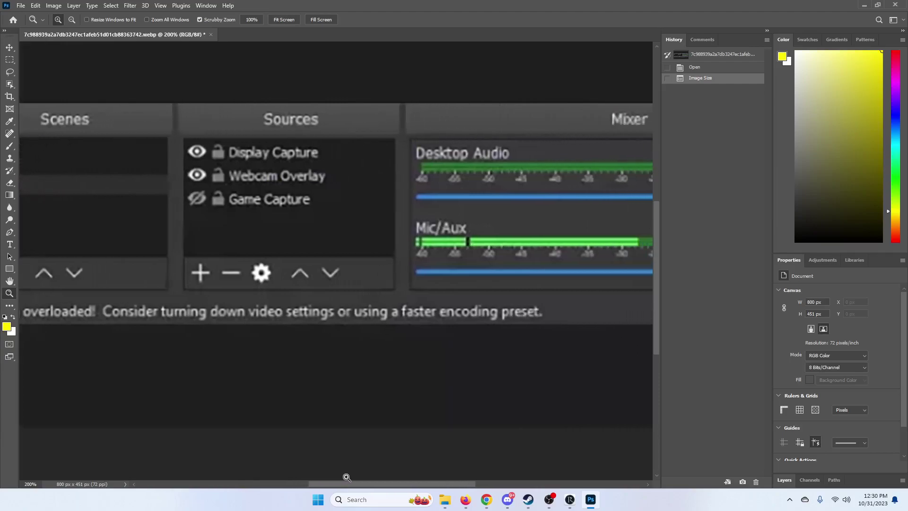
scroll(358, 478, right, 1)
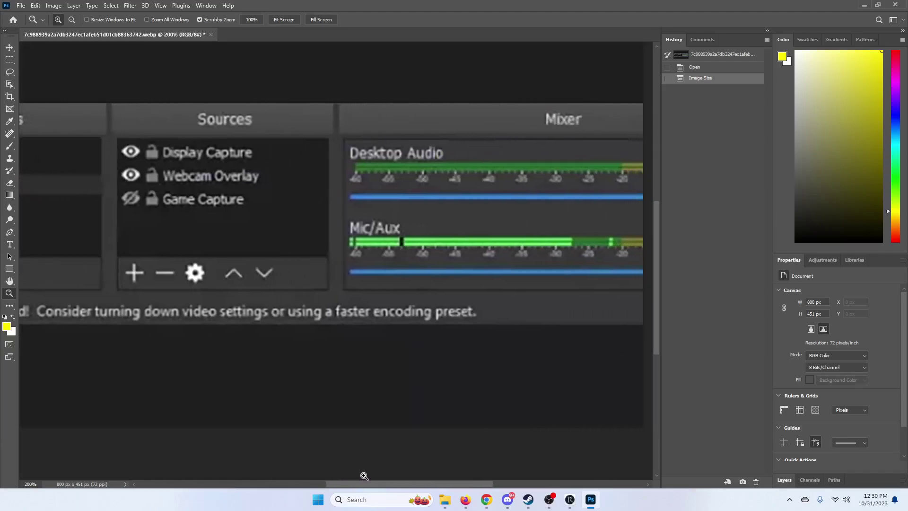
click(863, 5)
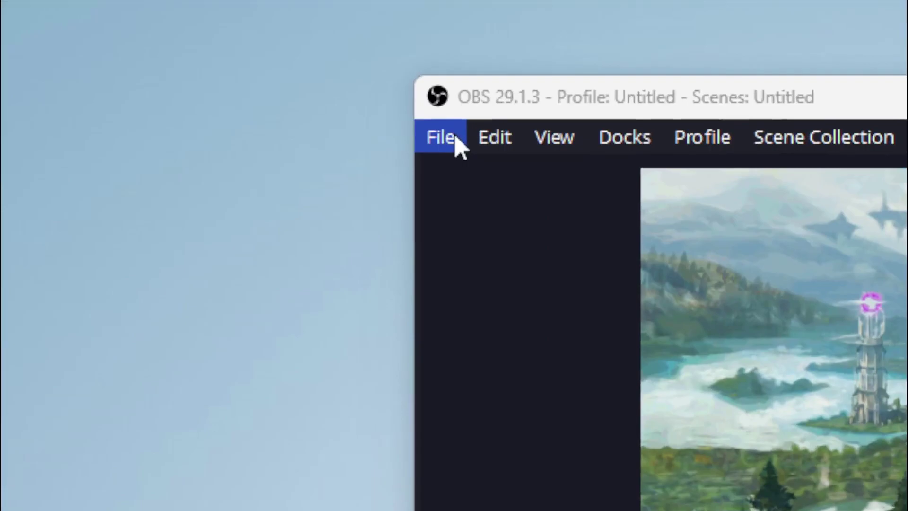
Check the Output settings, keeping the streaming encoder Software (x264) with the veryfast preset
click(397, 109)
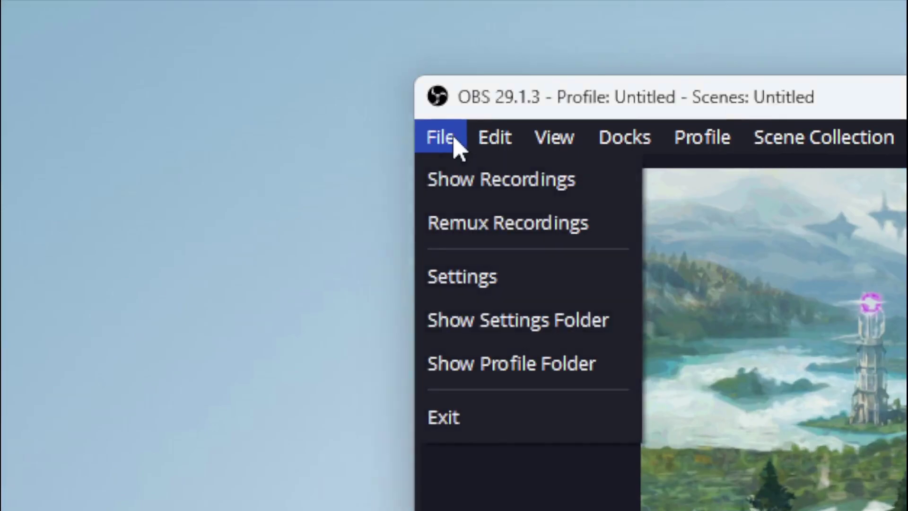
click(405, 211)
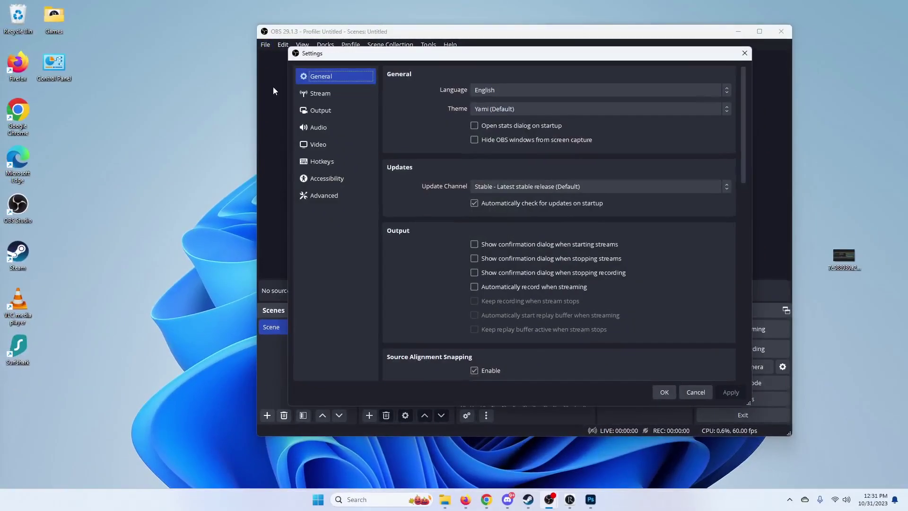
click(334, 112)
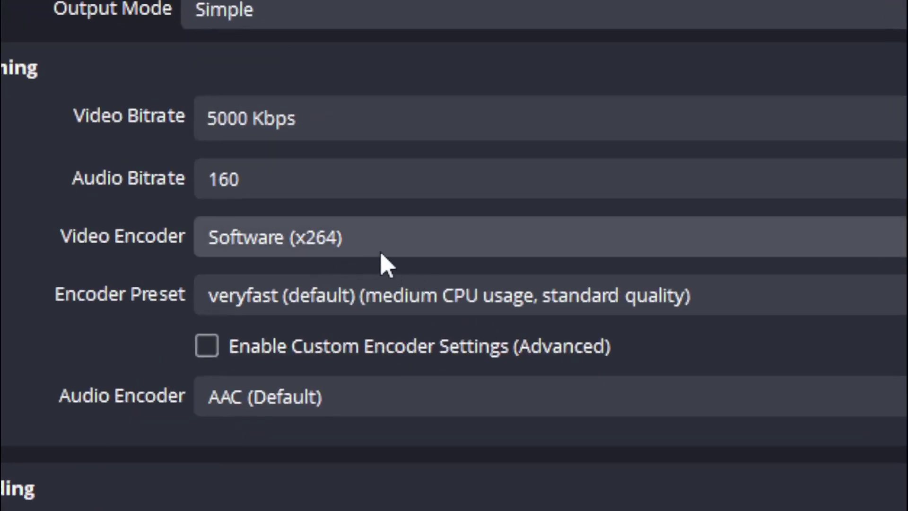
click(381, 254)
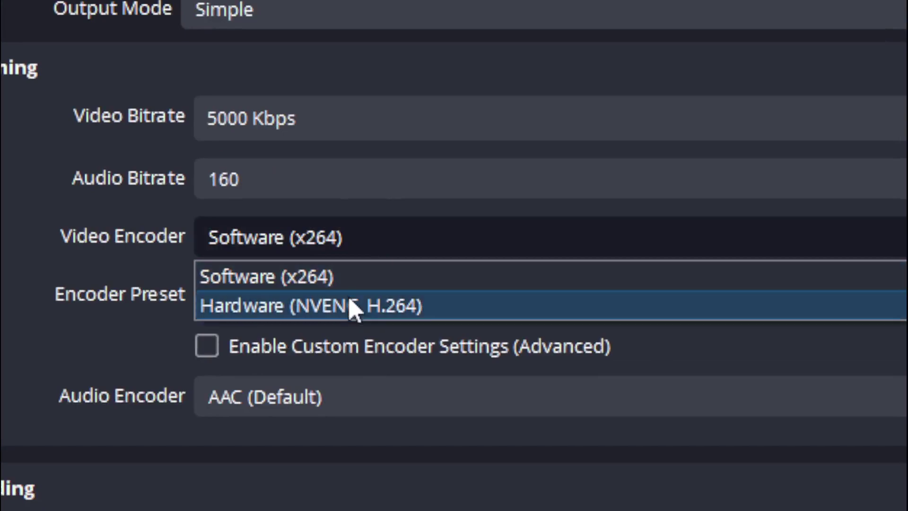
click(345, 266)
click(385, 308)
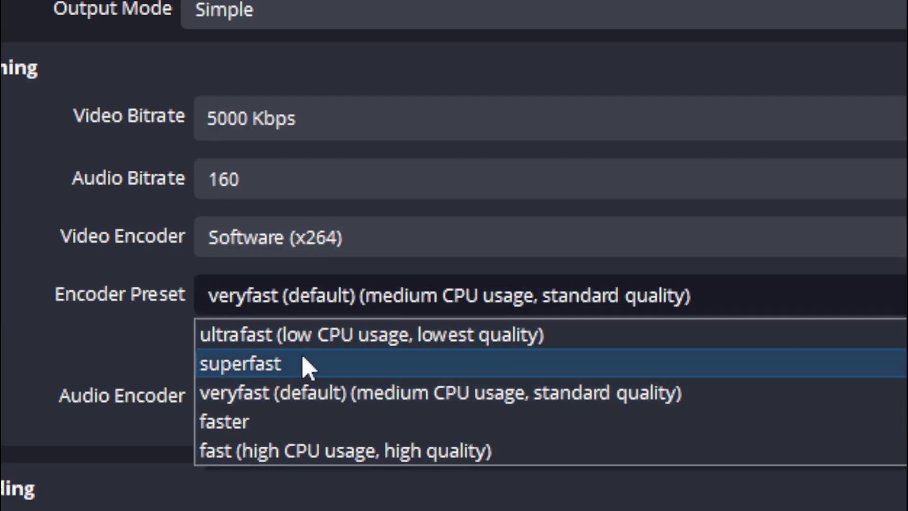
click(303, 301)
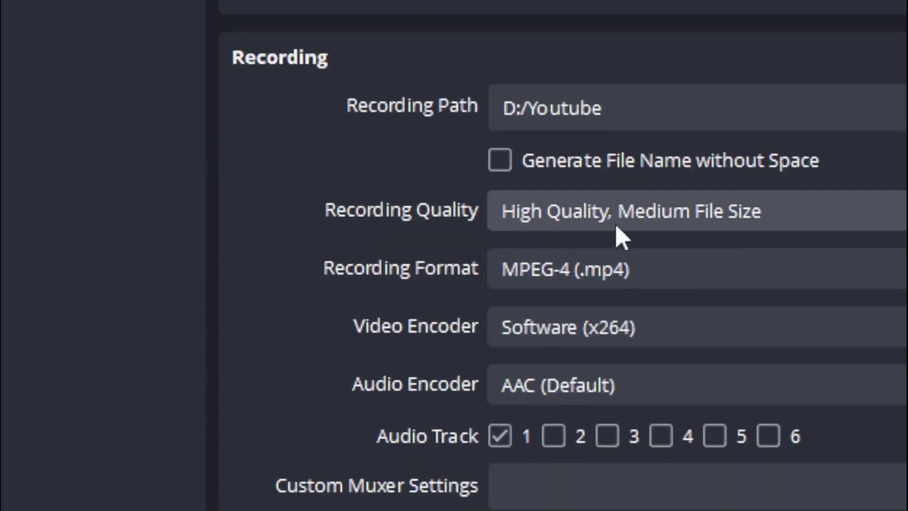
Switch the recording encoder to Hardware (NVENC, H.264), keeping High Quality, Medium File Size, and apply
click(623, 229)
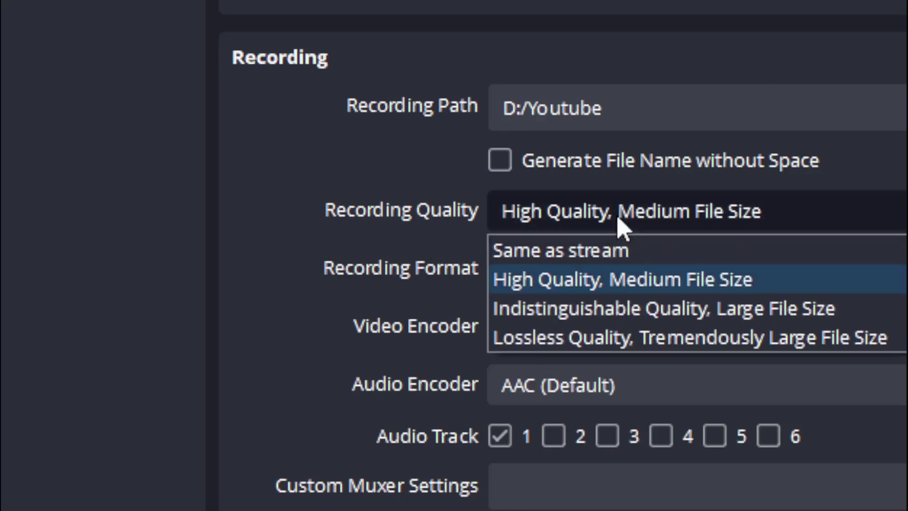
click(674, 284)
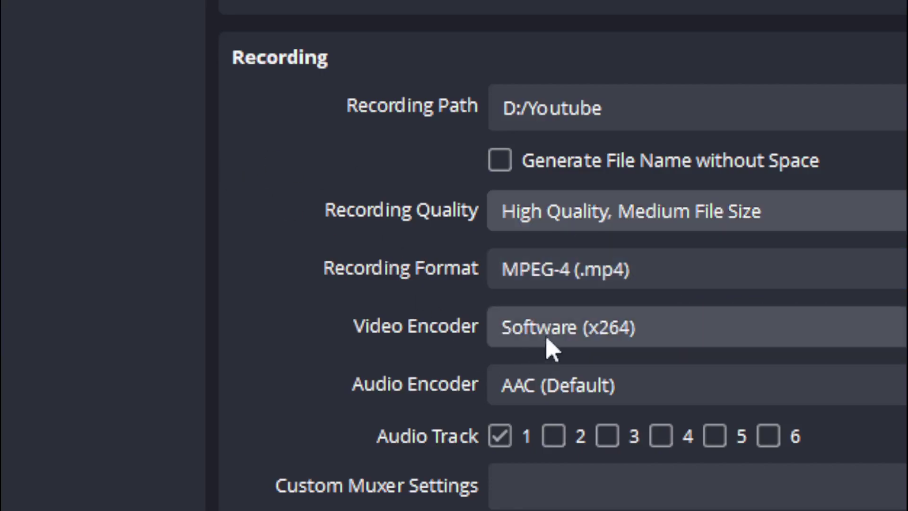
click(578, 333)
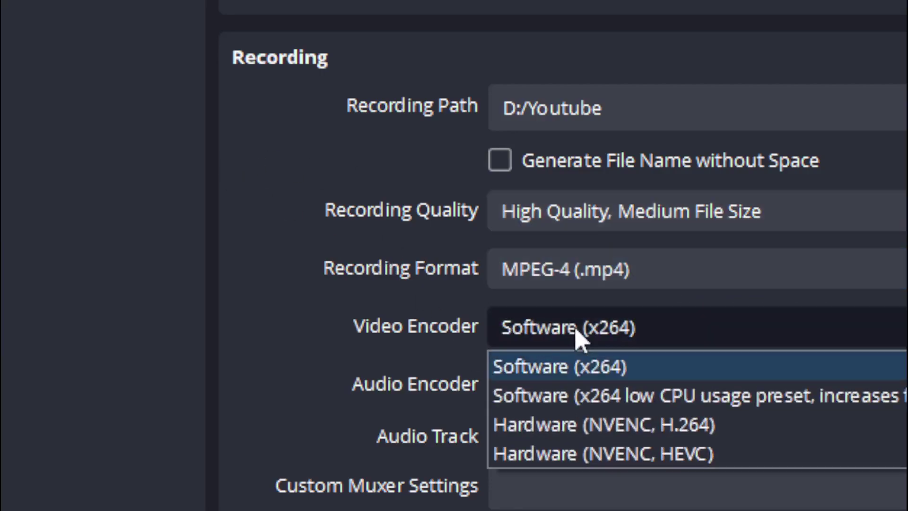
click(664, 437)
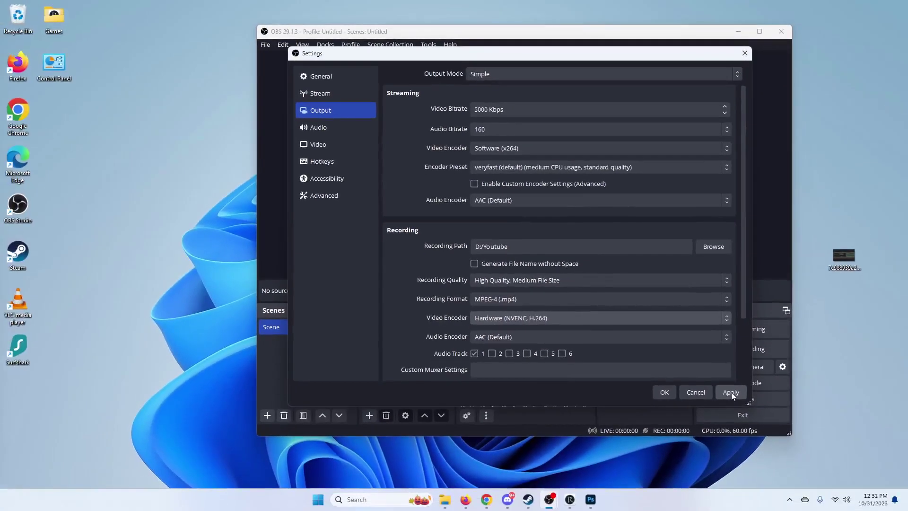
click(731, 393)
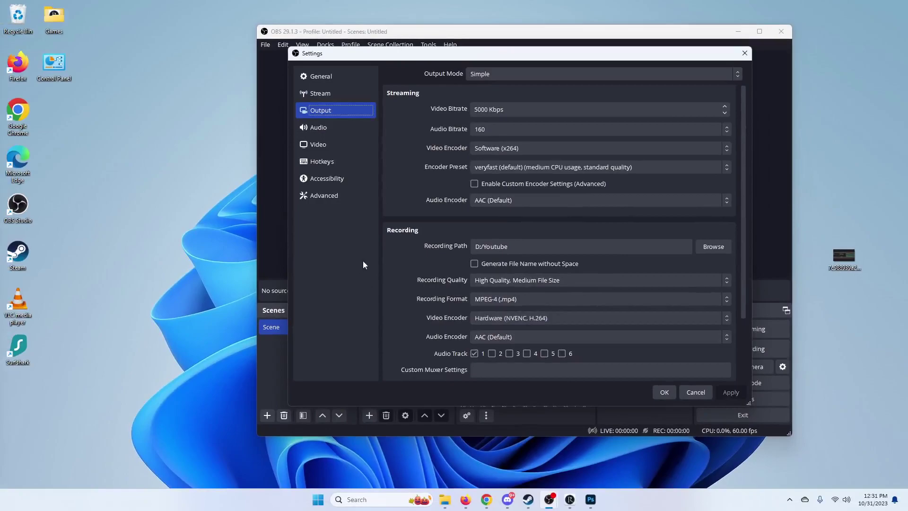
Set the Process Priority to High on the Advanced settings page
click(321, 198)
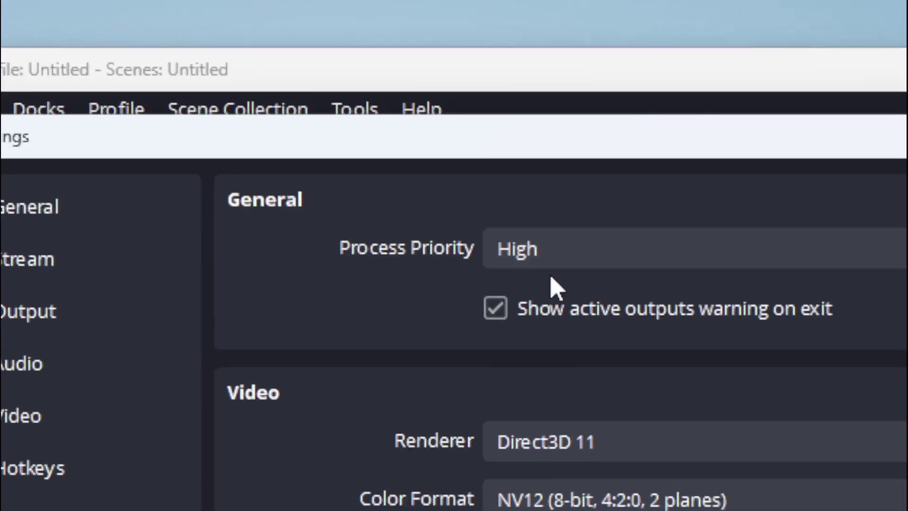
click(493, 93)
click(528, 292)
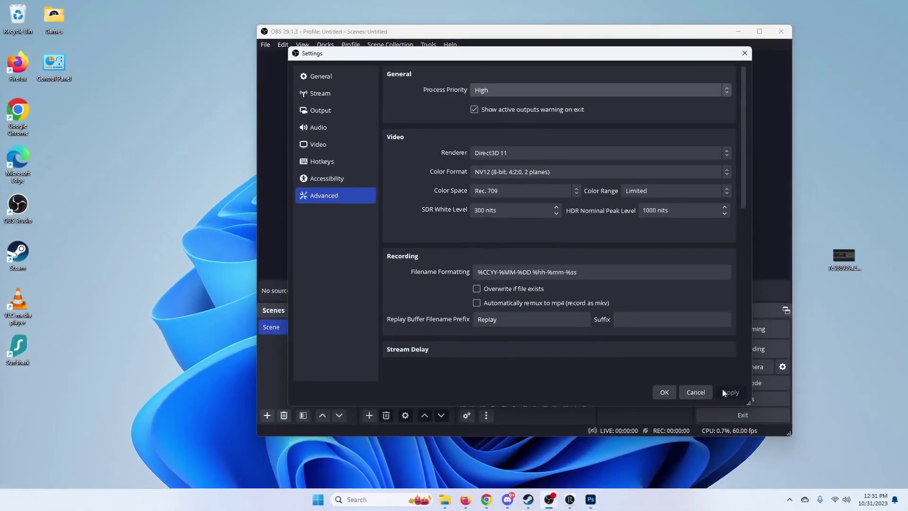
click(326, 99)
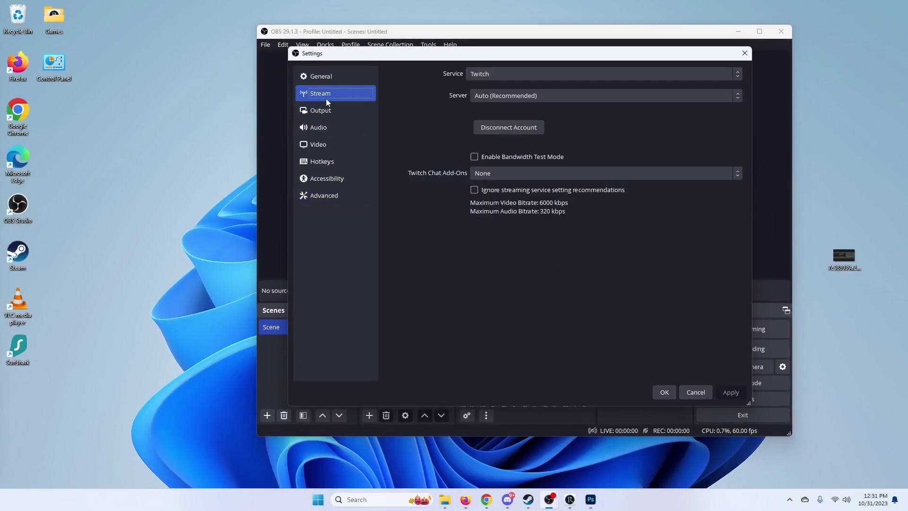
Review the Video settings, keeping 1920x1080 base resolution and 60 FPS
click(333, 81)
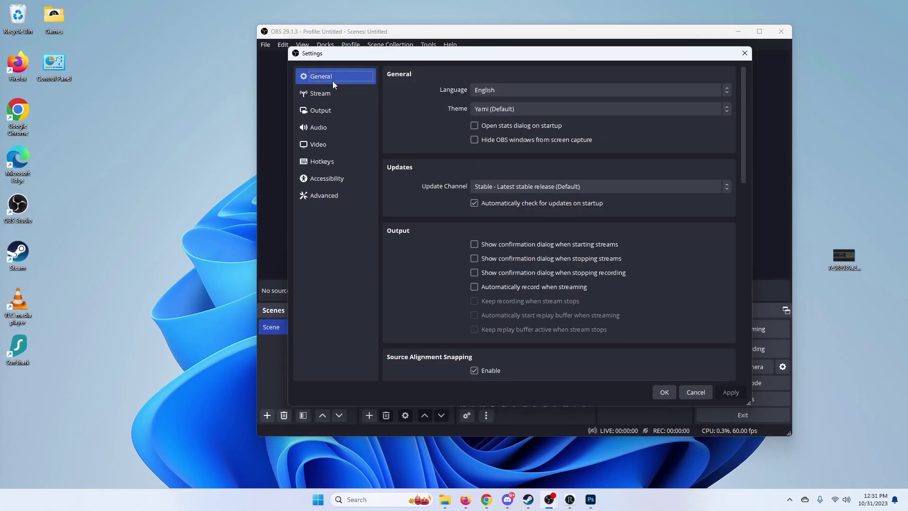
click(327, 110)
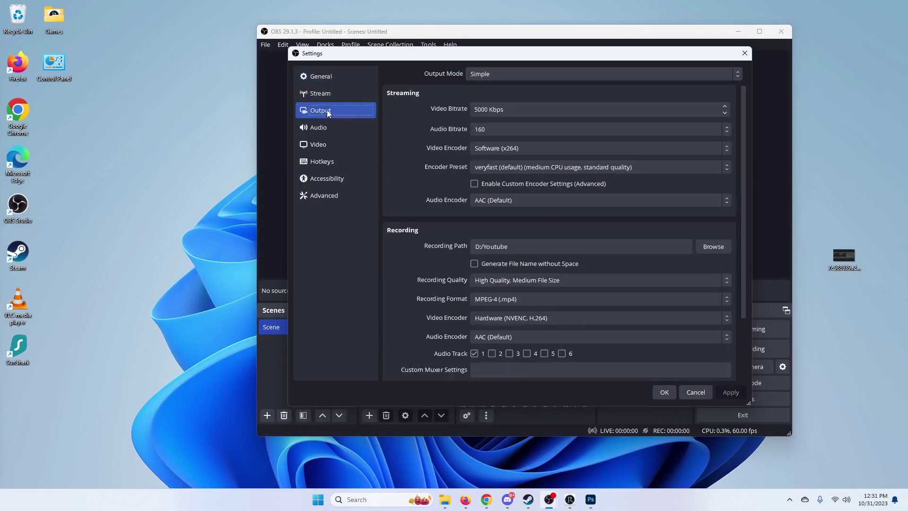
click(324, 145)
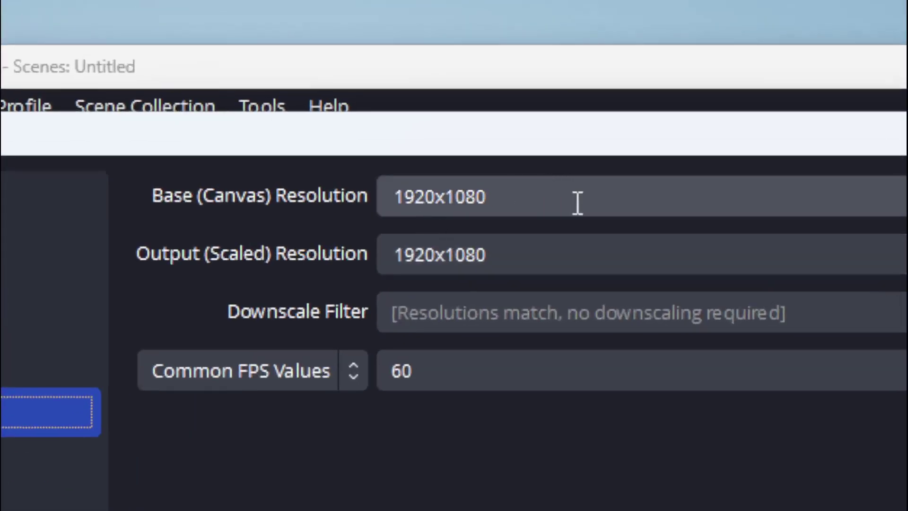
click(577, 203)
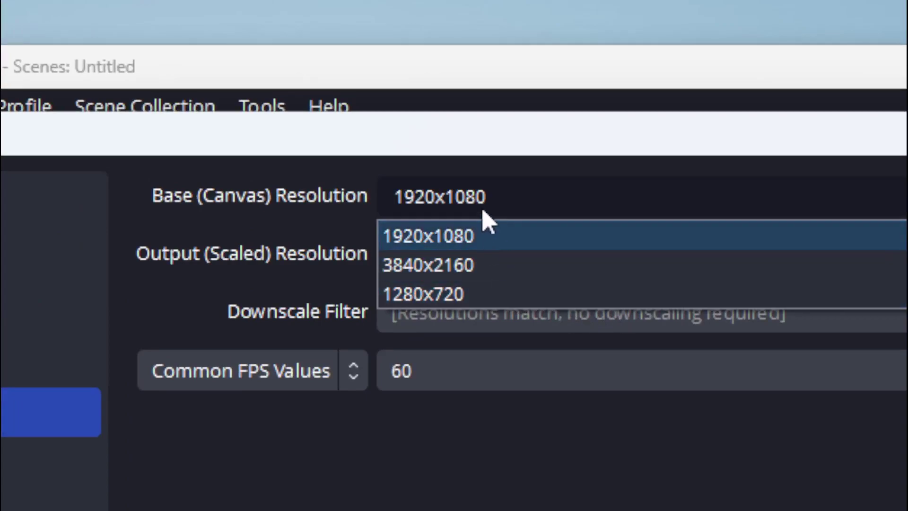
click(479, 236)
click(478, 243)
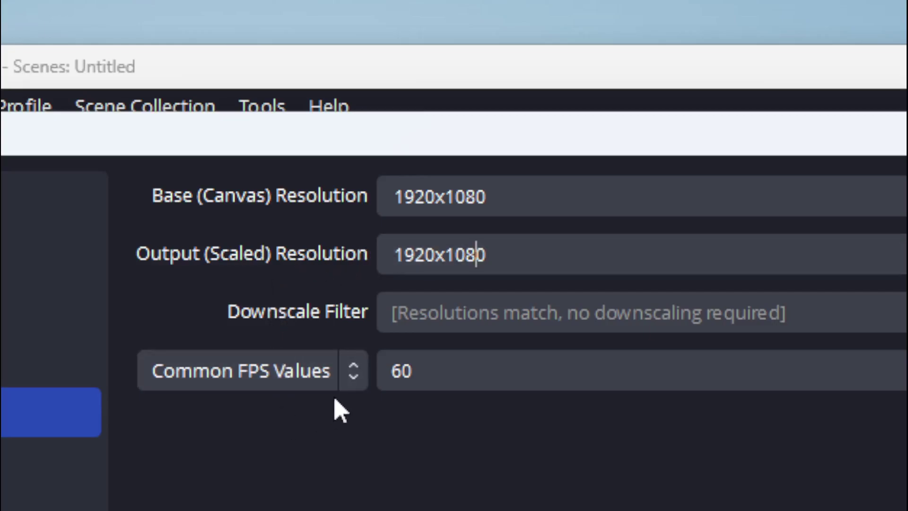
click(437, 385)
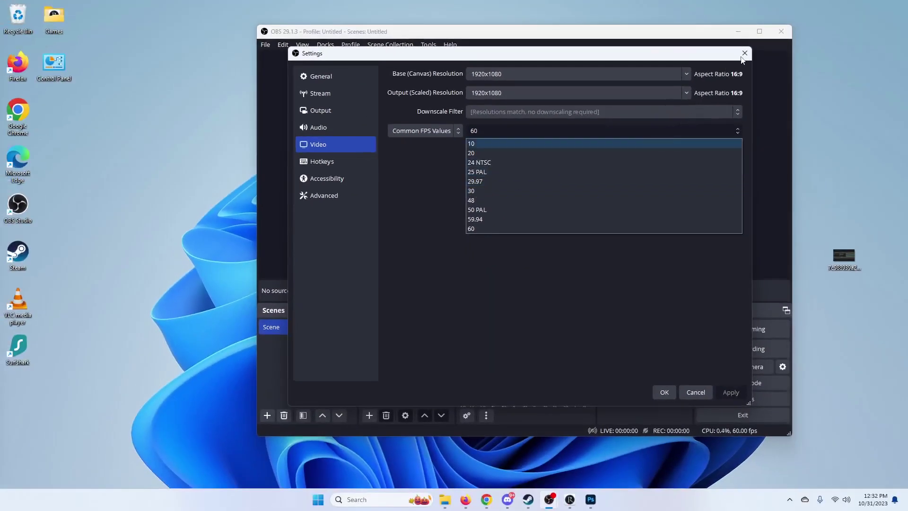
click(746, 61)
Close the Settings dialog to return to the OBS main window
click(746, 58)
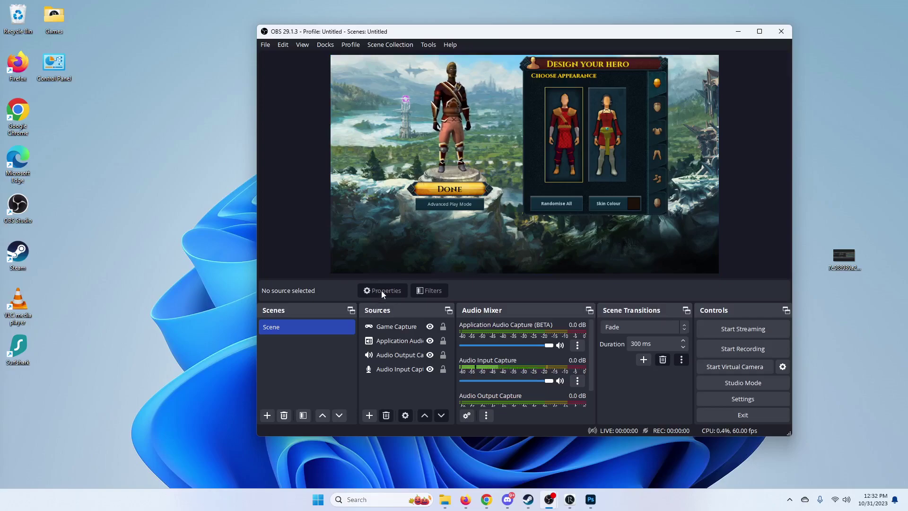
Search the Start menu for 'game mode settings' to reach the Game Mode toggle
click(316, 498)
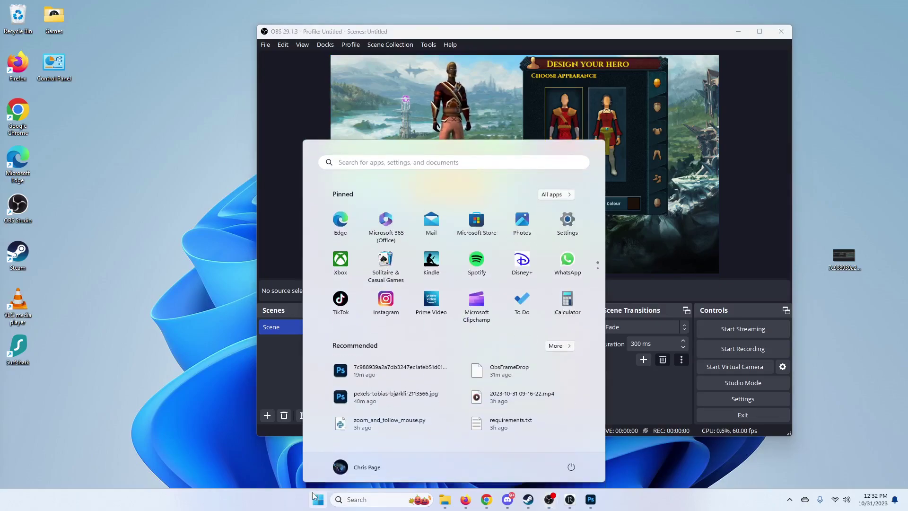
text(game mde)
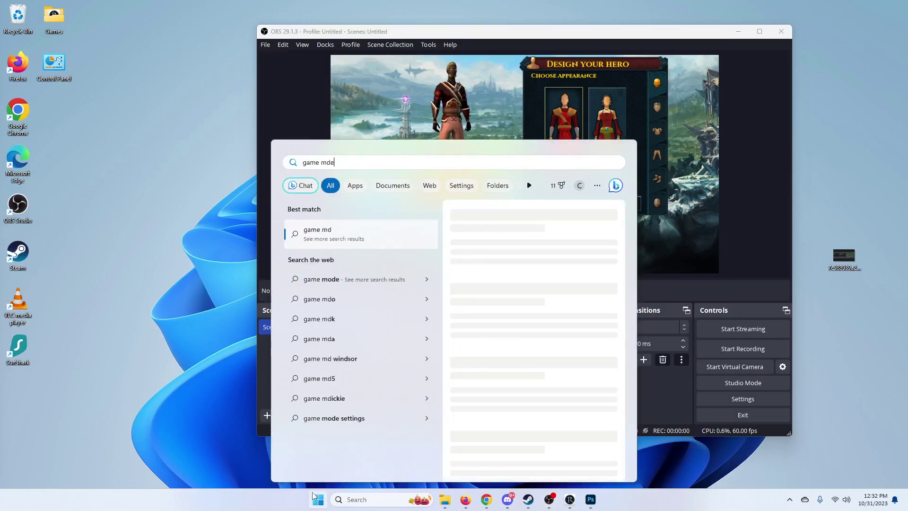
key(BackSpace)
text(ode settings)
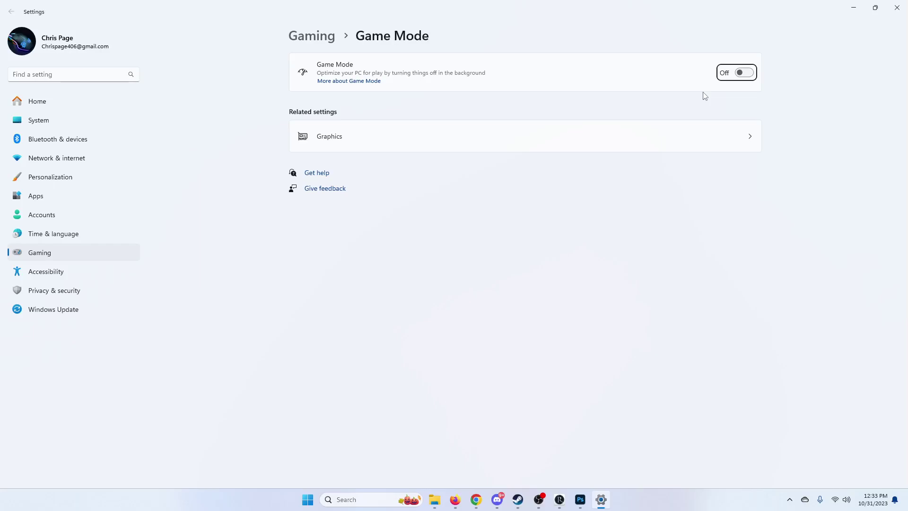
Close Windows Settings and return to OBS, briefly reopening and closing its Settings dialog
click(896, 8)
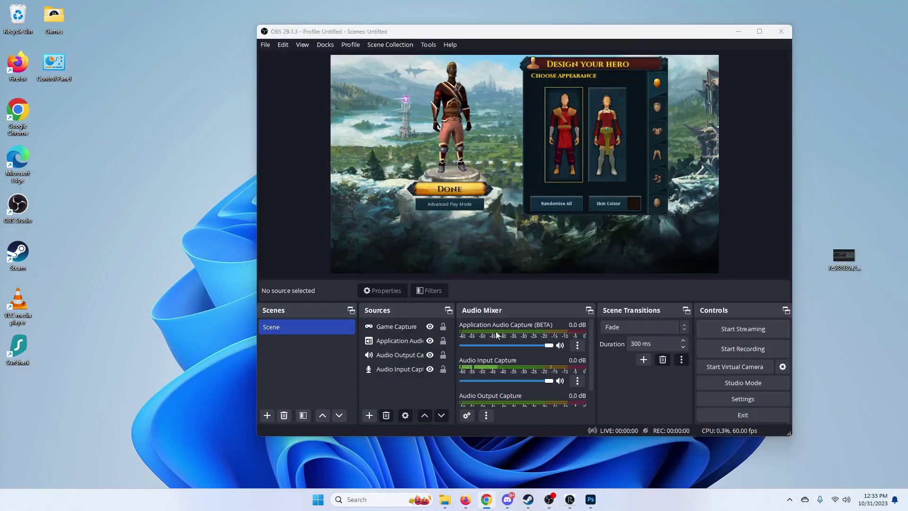
click(740, 215)
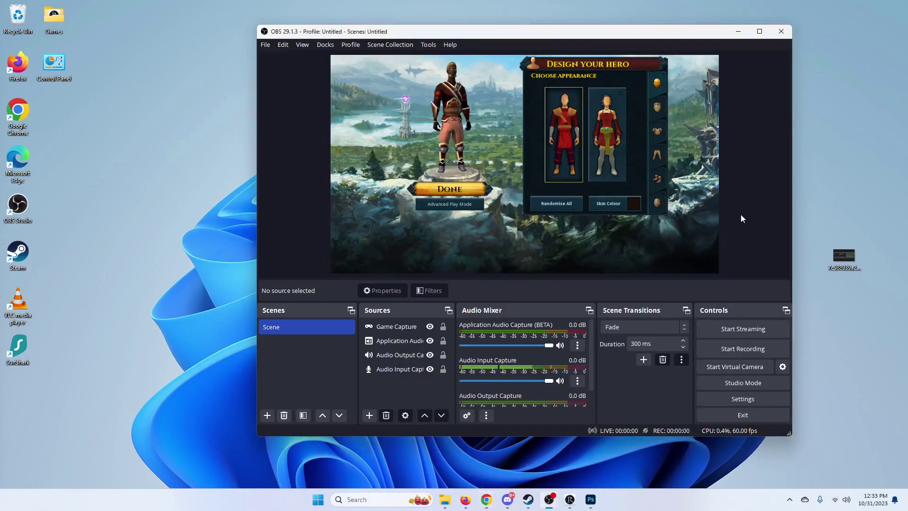
click(266, 46)
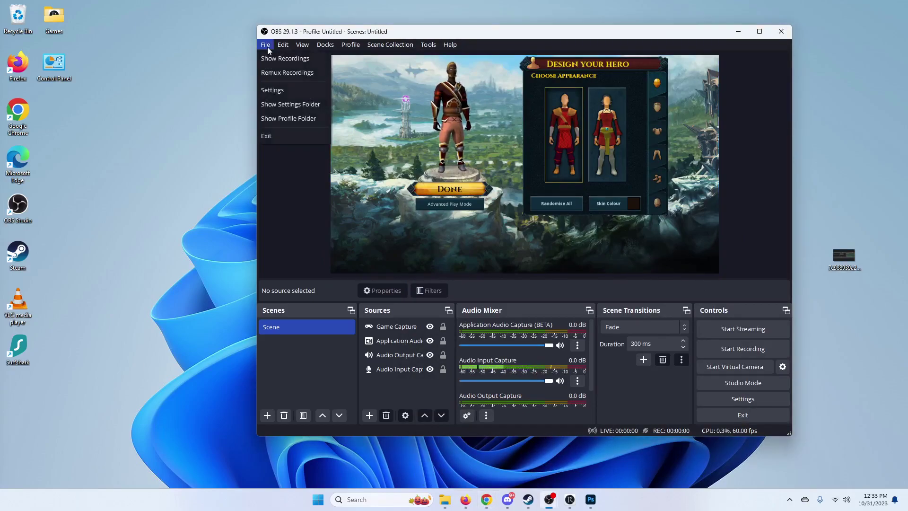
click(277, 88)
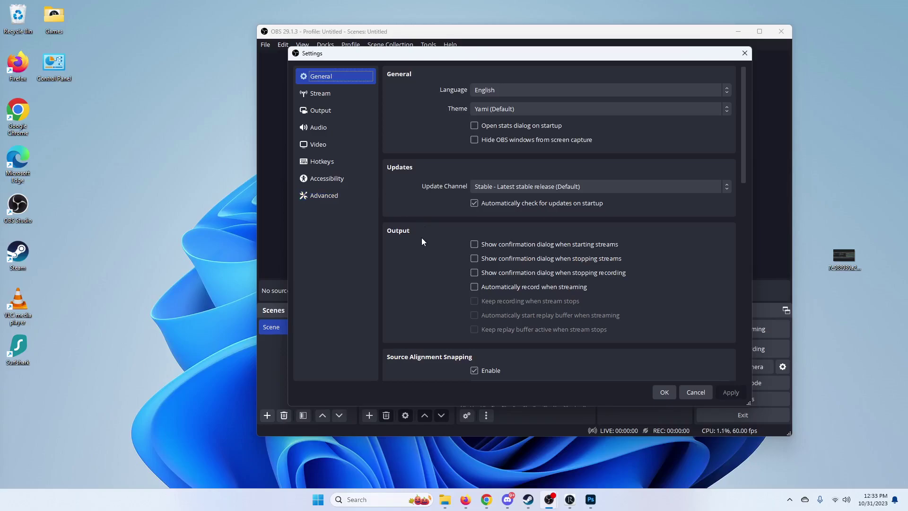
click(745, 53)
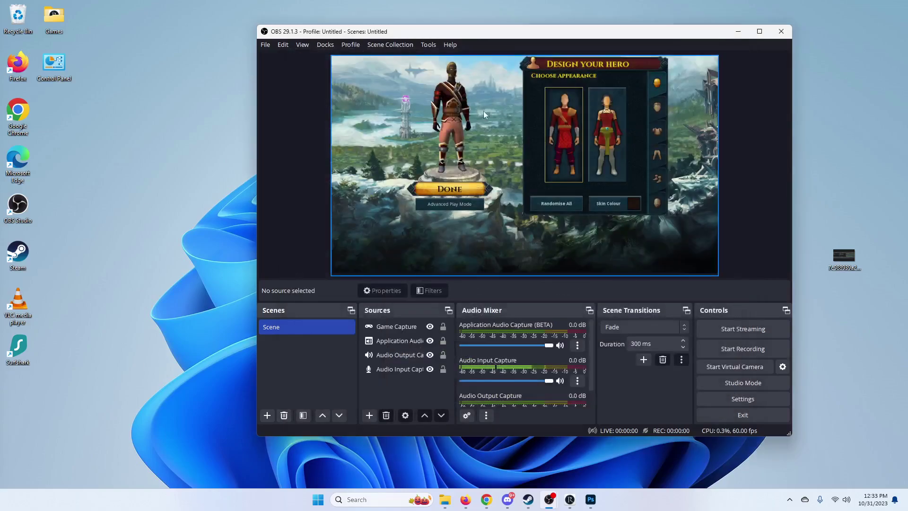